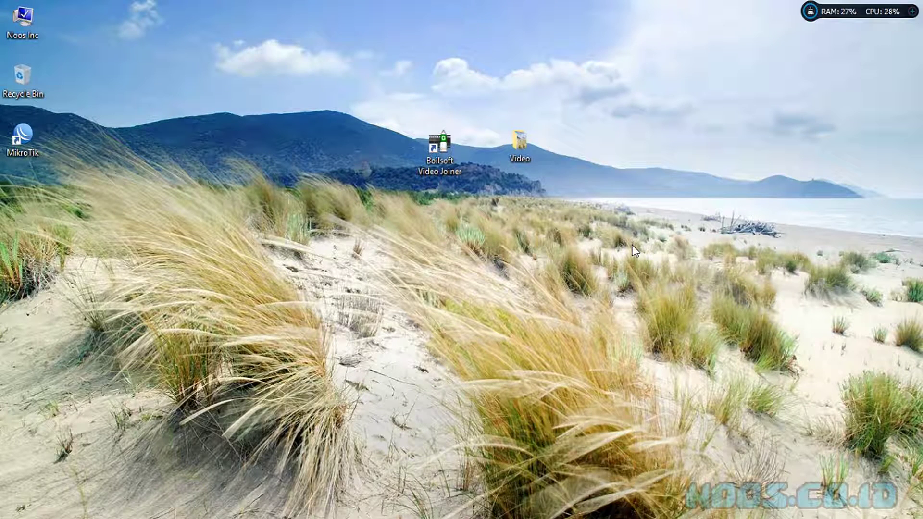
Step: Play Video 1.wmv from the Video folder on the desktop, closing the player after the preview
double_click(520, 144)
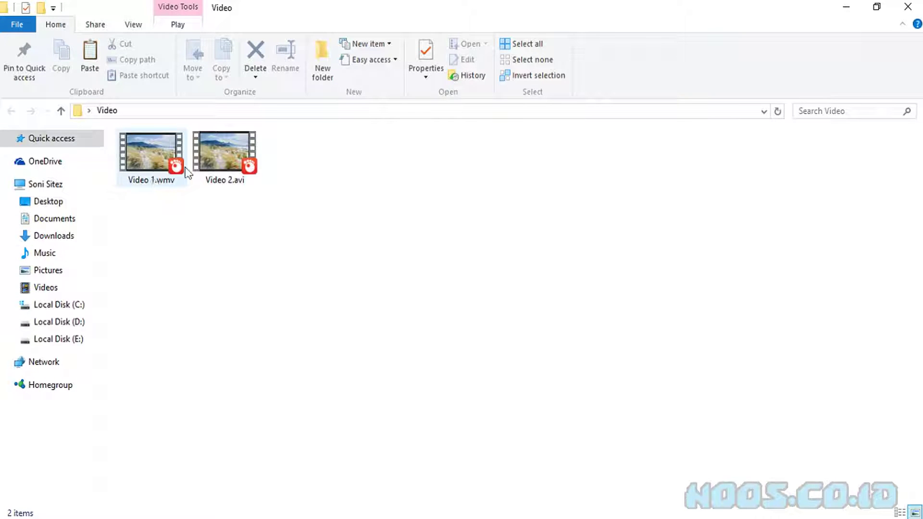
double_click(152, 155)
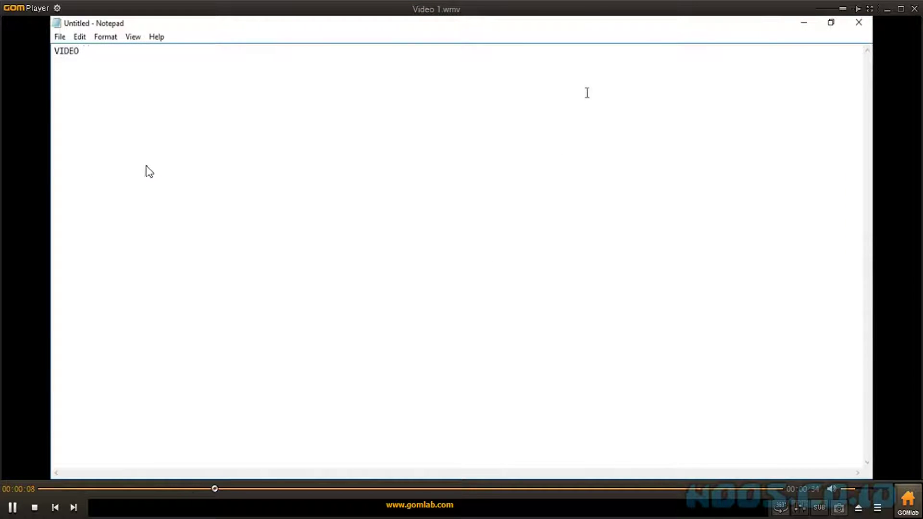
left_click(913, 10)
Step: Play Video 2.avi as a preview, close the player and the Video folder, and refresh the desktop
left_click(229, 152)
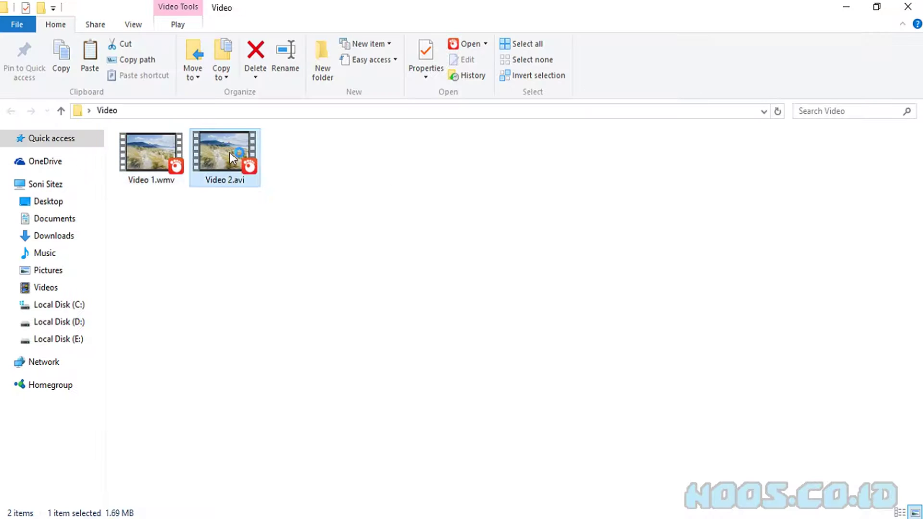
double_click(230, 152)
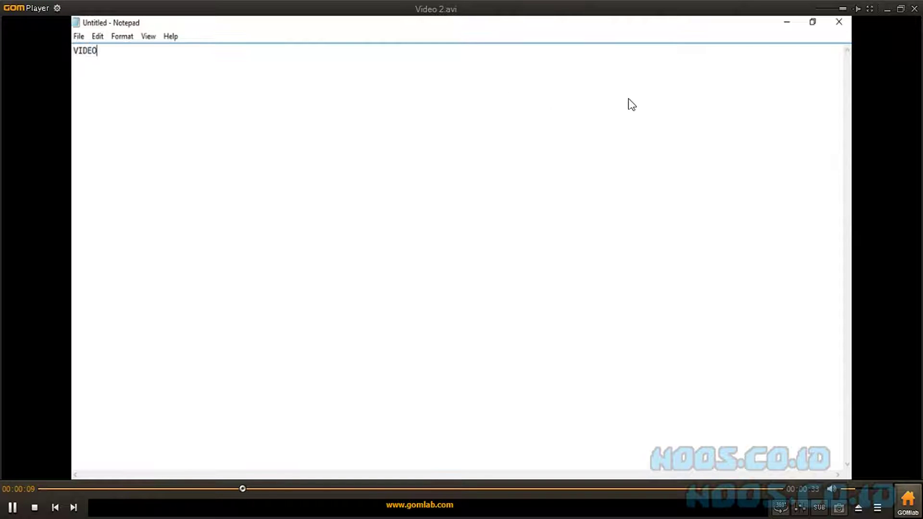
left_click(914, 8)
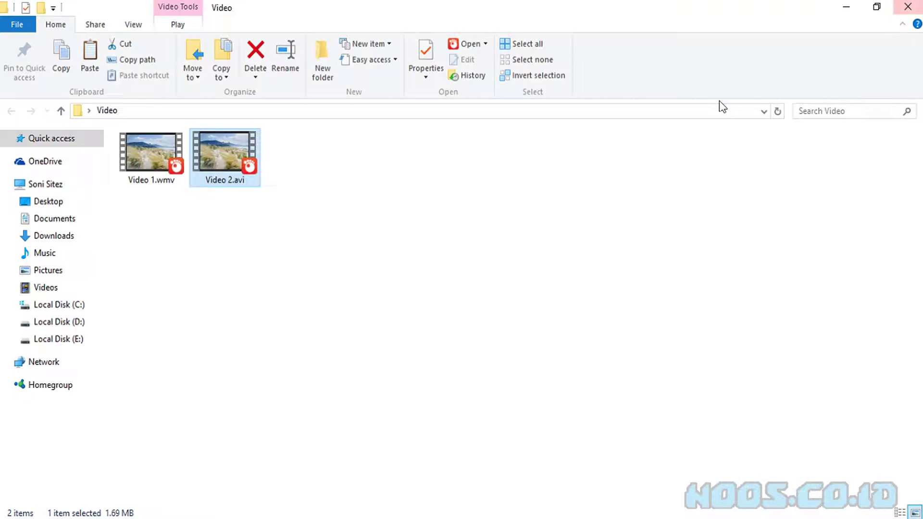
left_click(907, 13)
right_click(605, 163)
left_click(620, 193)
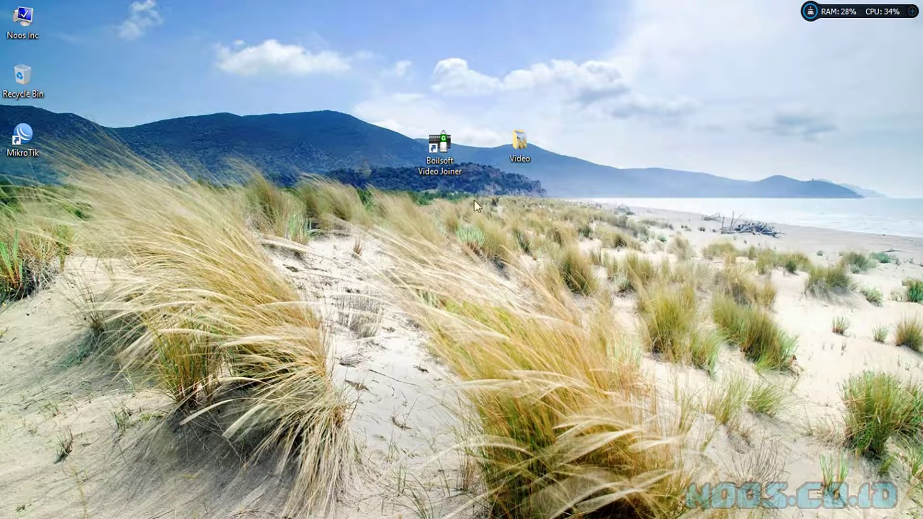
Step: Launch Boilsoft Video Joiner and add Video 1.wmv and Video 2.avi from the desktop's Video folder to the file list
double_click(442, 169)
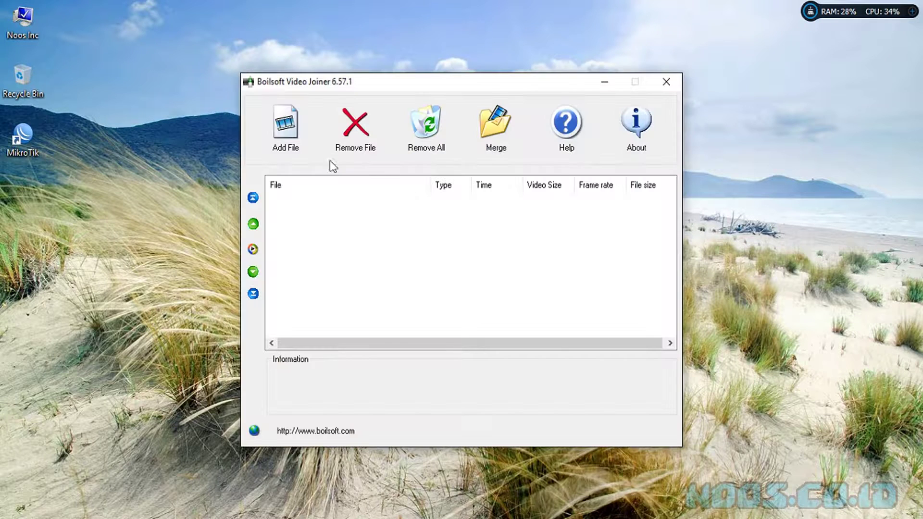
left_click(285, 126)
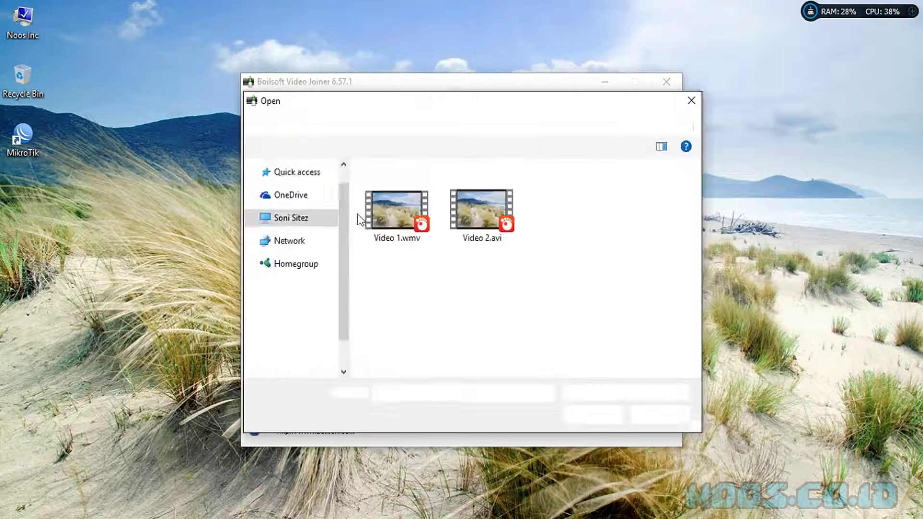
left_click(291, 212)
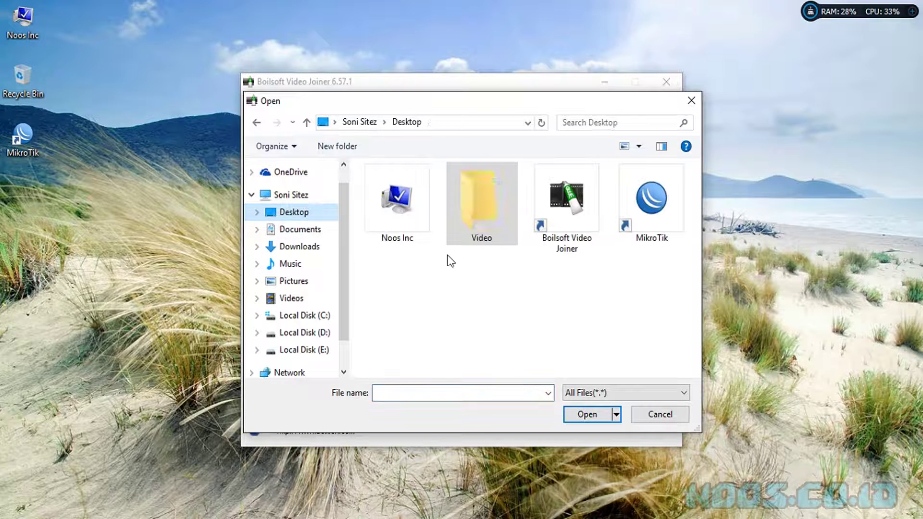
double_click(480, 206)
left_click_drag(380, 252, 512, 195)
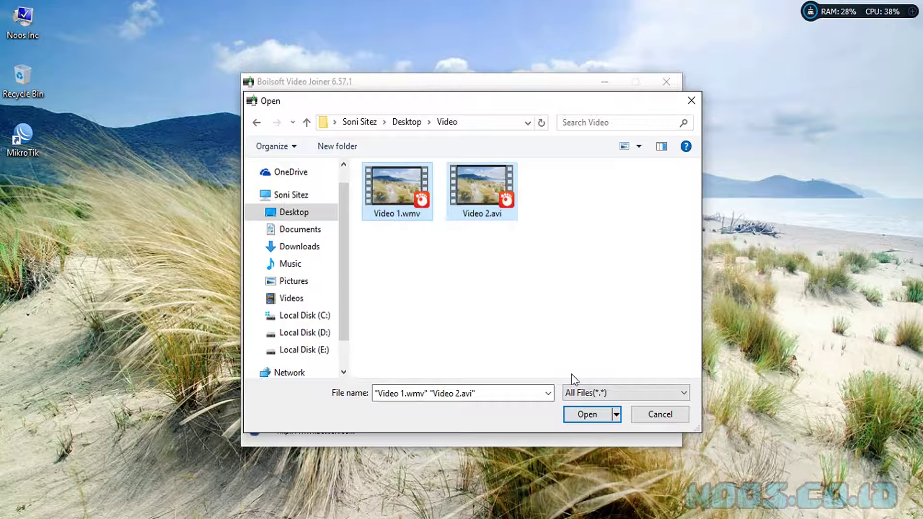
left_click(585, 414)
left_click(363, 203)
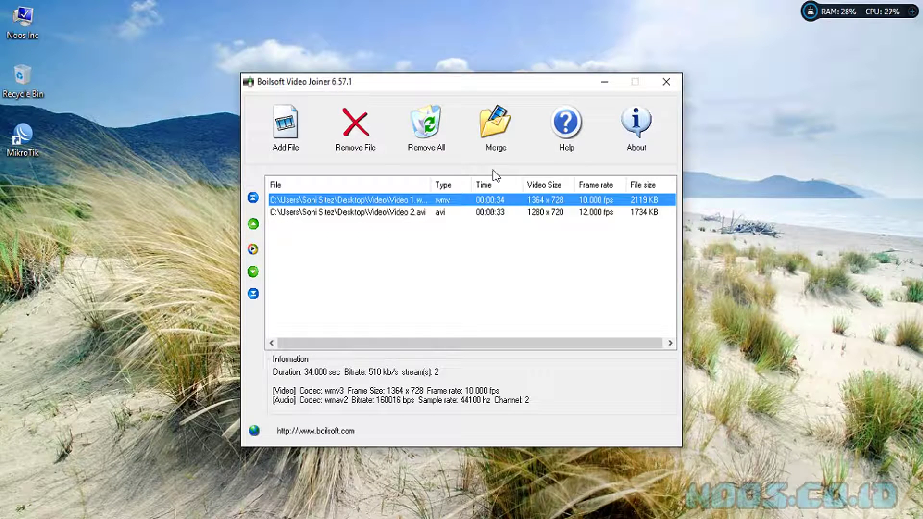
Step: Start merging the listed clips and accept Encode Mode (Re-encoding mode) as the merge mode
left_click(497, 136)
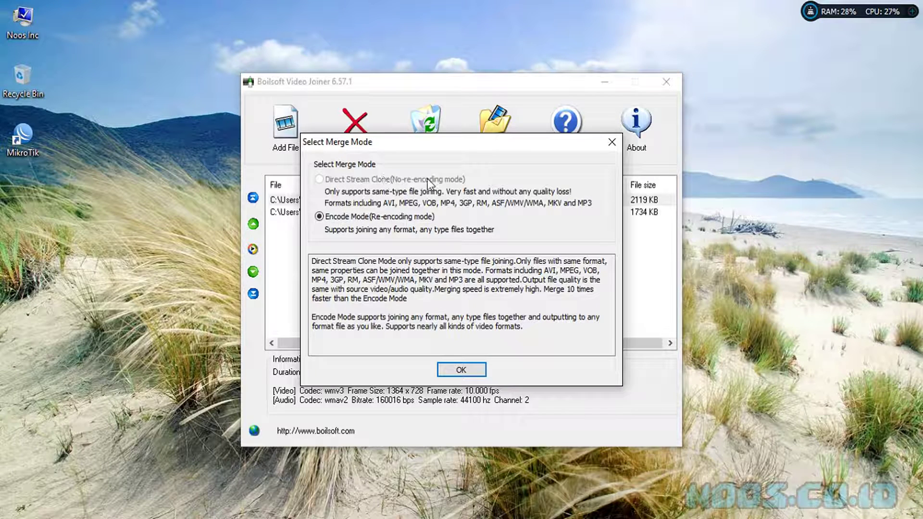
left_click_drag(384, 145, 523, 116)
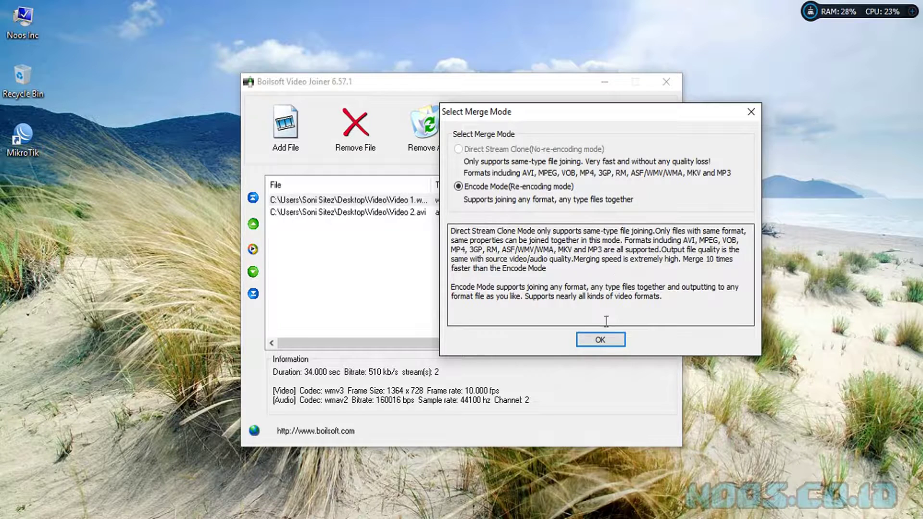
left_click(607, 338)
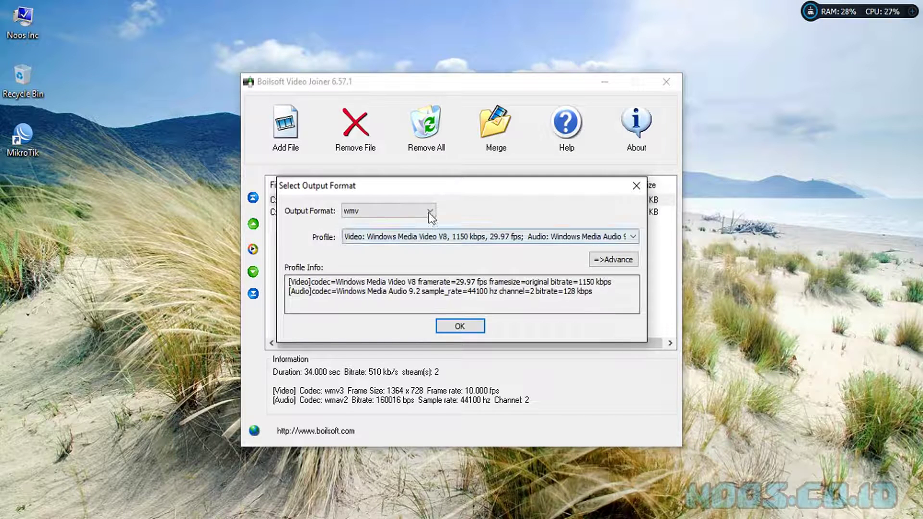
left_click(616, 260)
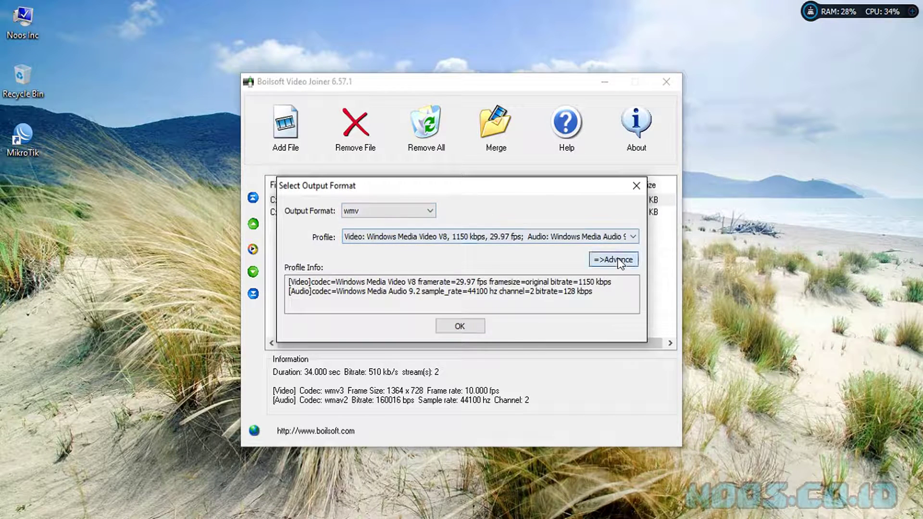
left_click(584, 177)
left_click(648, 159)
left_click(661, 149)
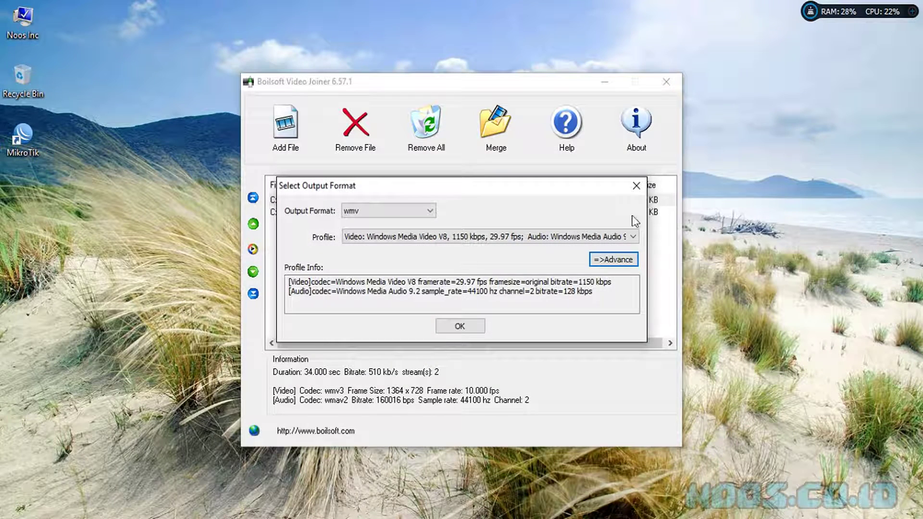
Step: Set the output format to avi with the YOUTUBE profile, check its advanced settings, and confirm the format
left_click(418, 207)
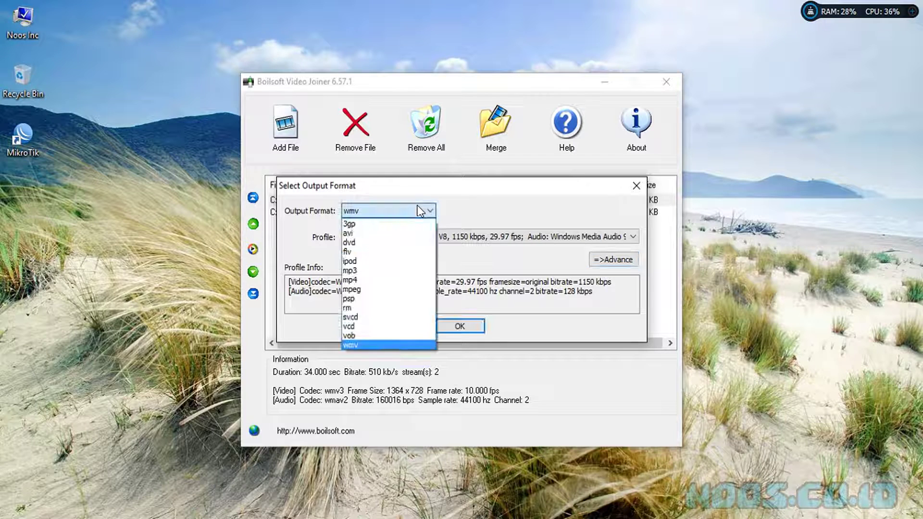
left_click(417, 233)
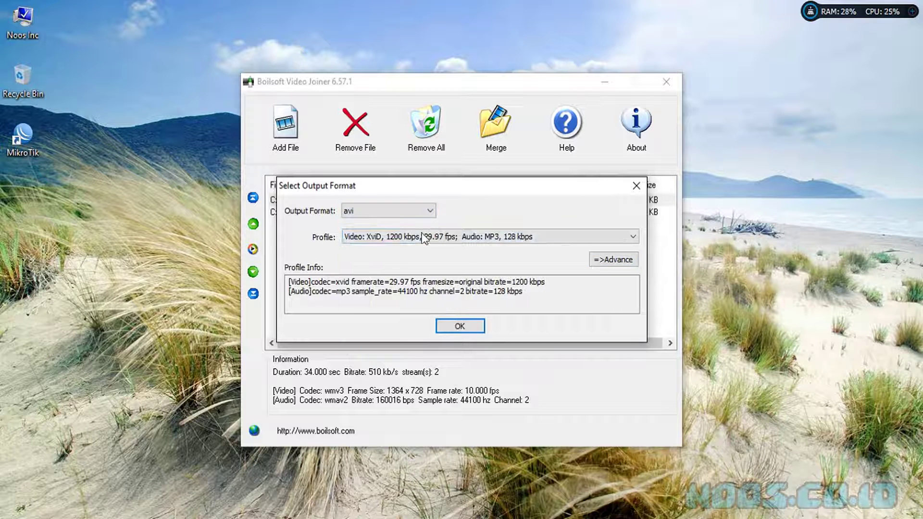
left_click(466, 239)
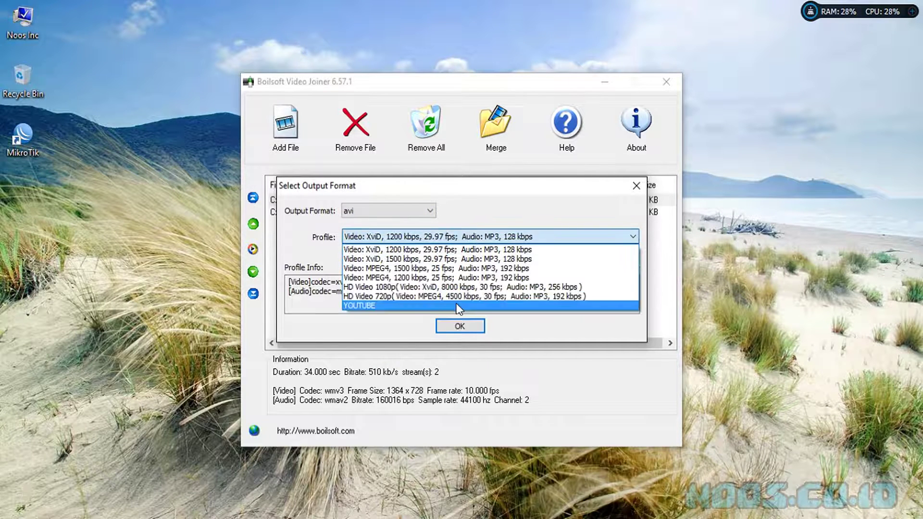
left_click(476, 307)
left_click(617, 261)
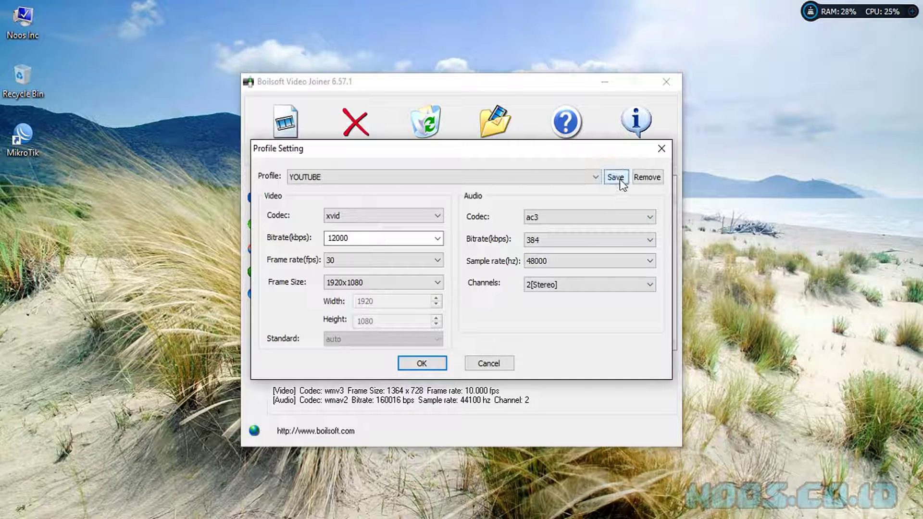
left_click(441, 364)
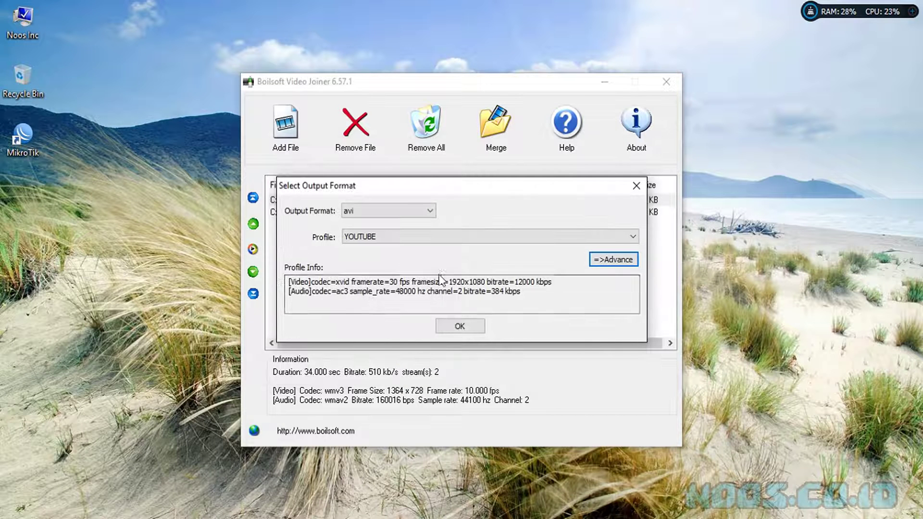
left_click(463, 326)
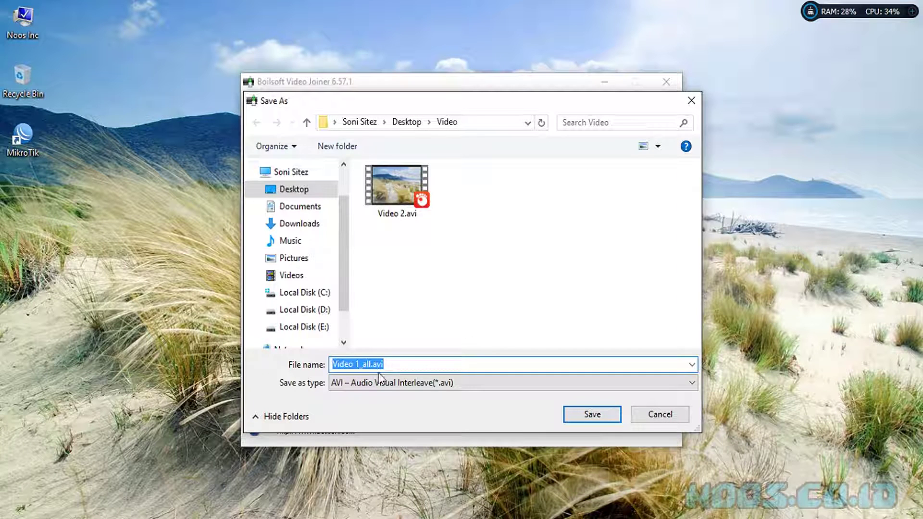
left_click(453, 383)
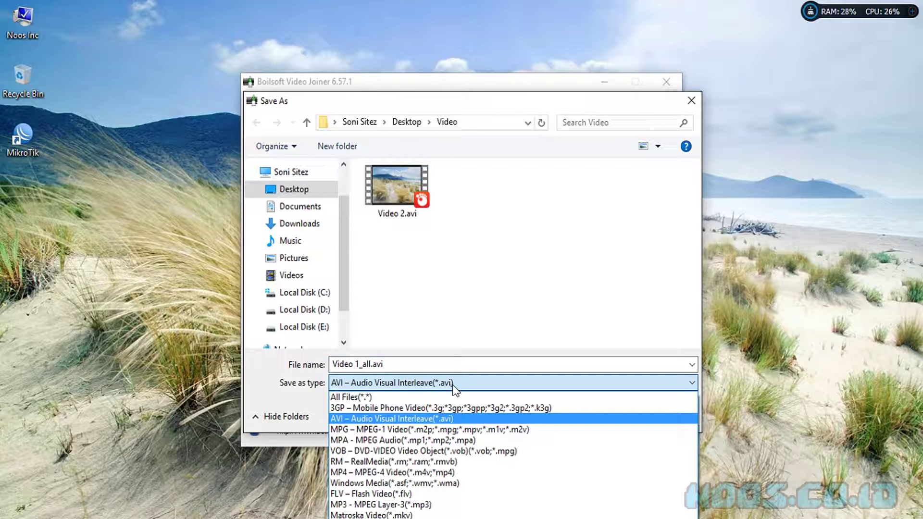
left_click(447, 472)
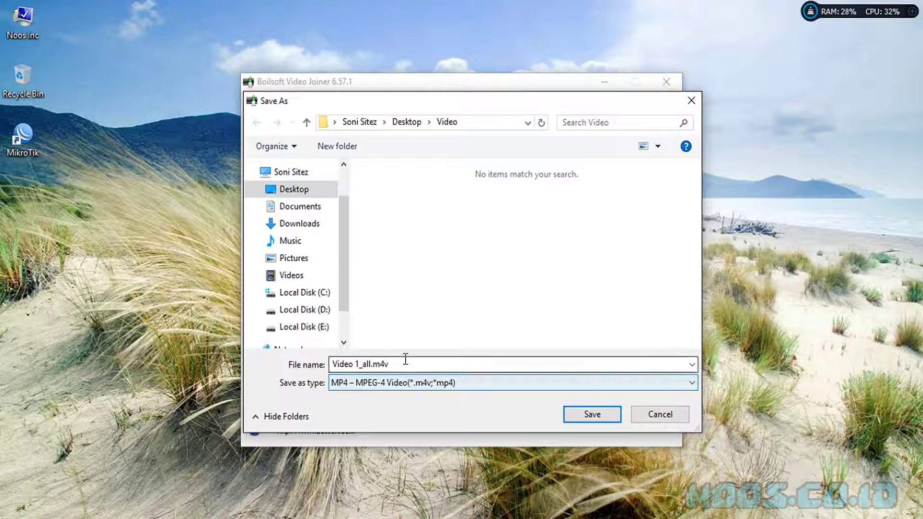
left_click(436, 382)
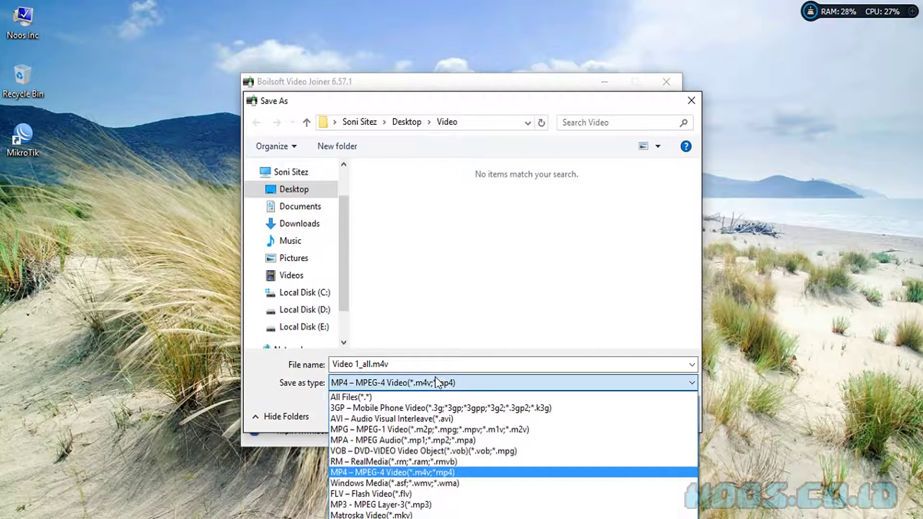
left_click(435, 419)
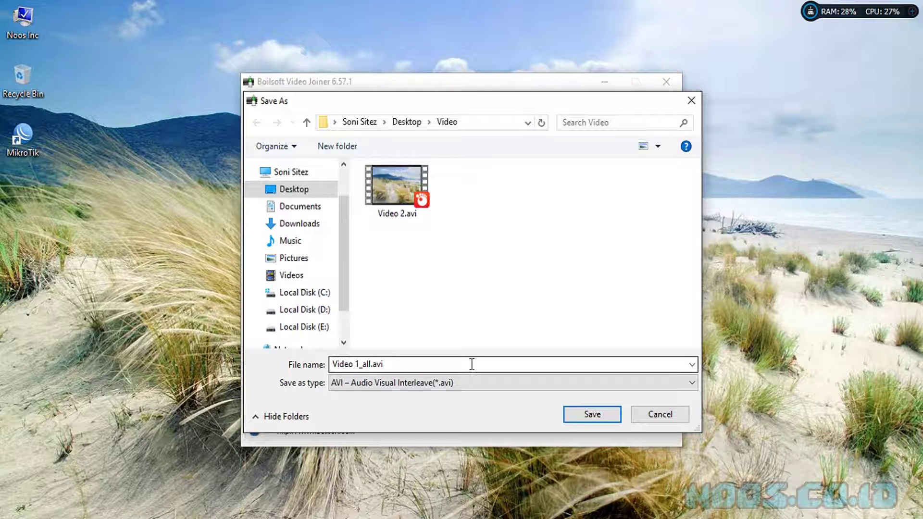
Step: Save the merged video as Video 1_all.avi in the desktop's Video folder and open the output folder
left_click(591, 414)
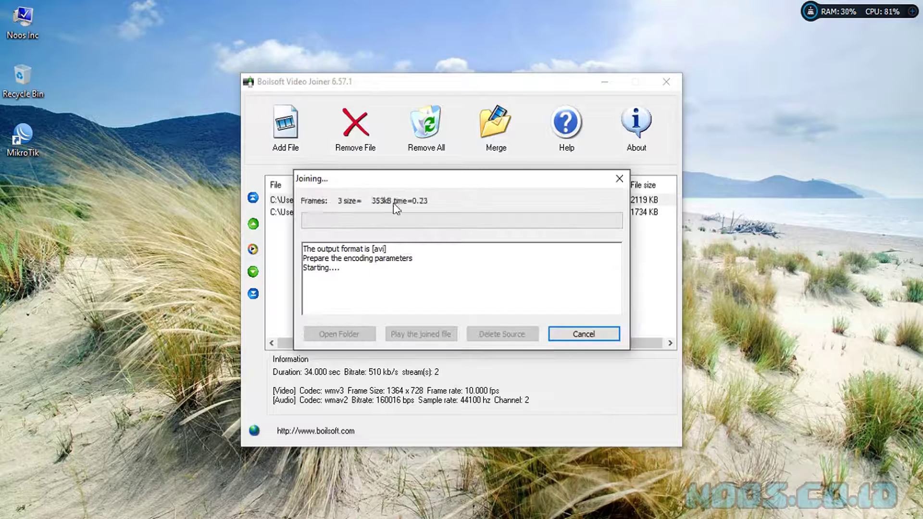
left_click_drag(382, 178, 569, 132)
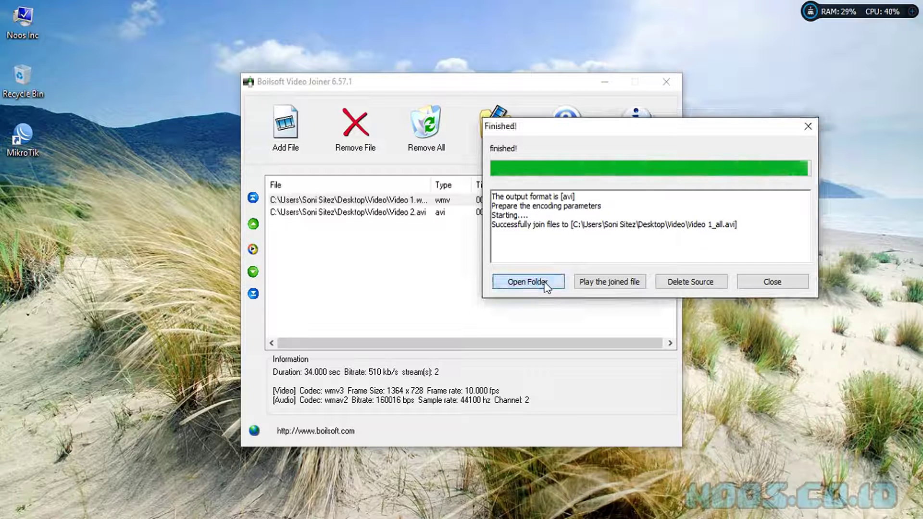
left_click(528, 282)
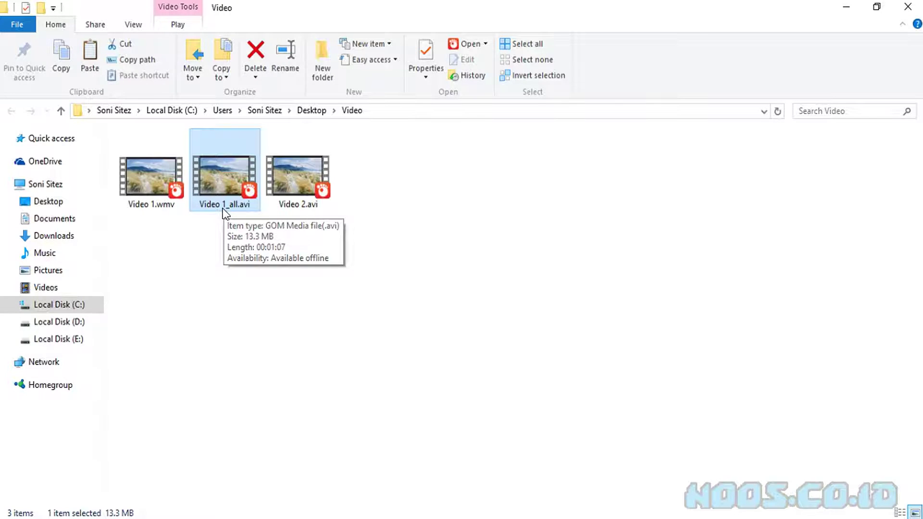
Step: Check the size and length of the source clips Video 1.wmv and Video 2.avi
left_click(154, 211)
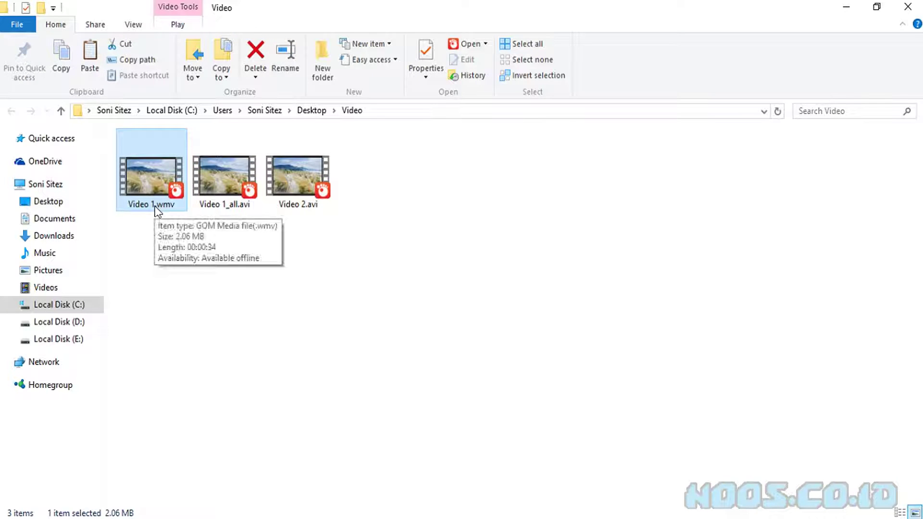
left_click(365, 259)
left_click(308, 202)
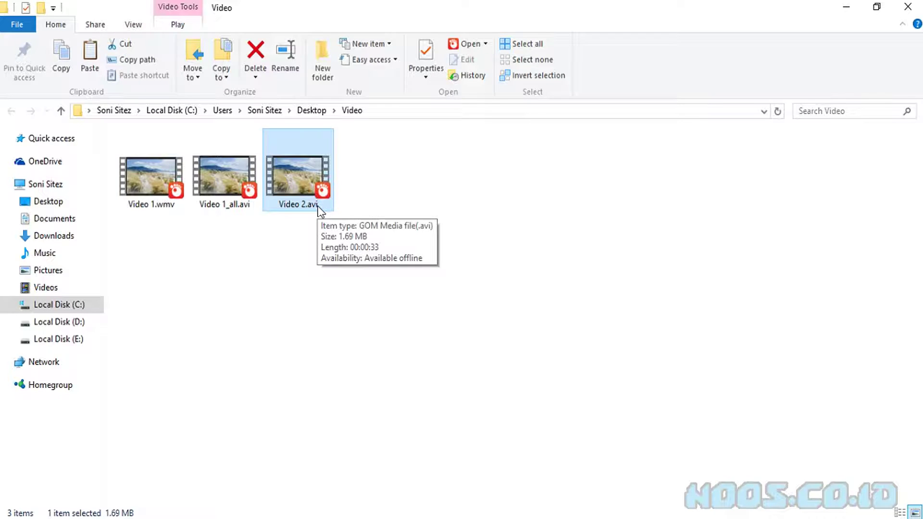
left_click(171, 239)
Step: Play Video 1_all.avi, close the finished joining dialog, and skip past the middle to check the second clip
left_click(234, 197)
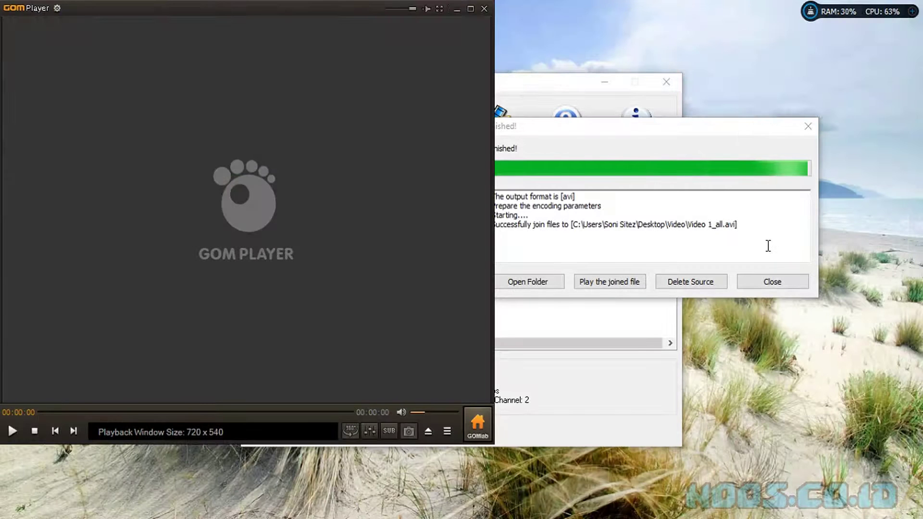
left_click(772, 282)
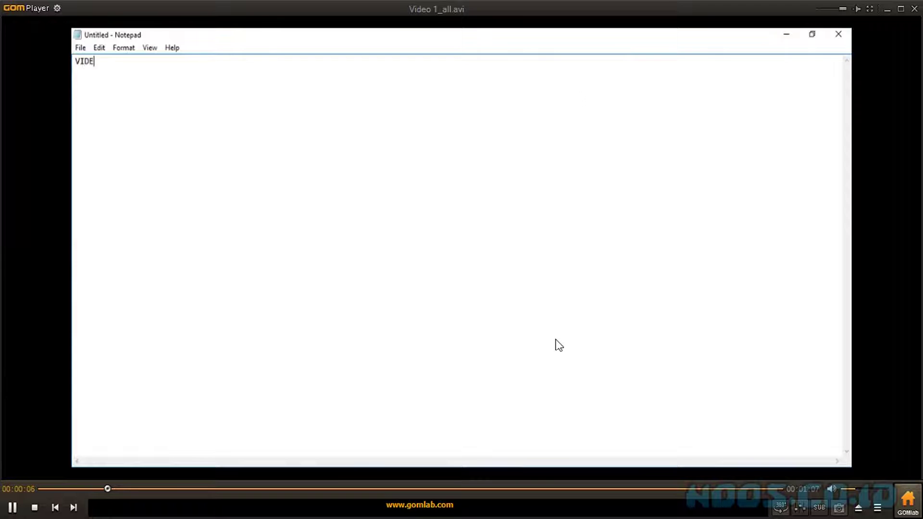
left_click(440, 488)
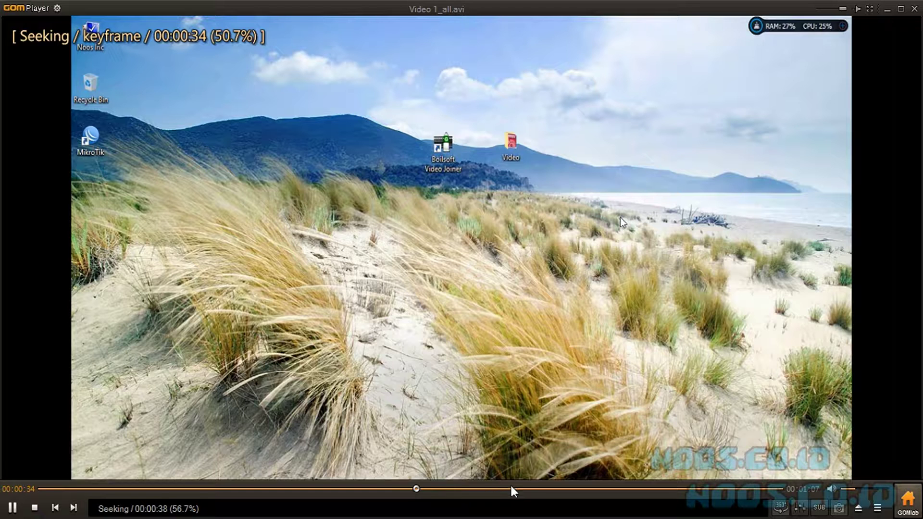
left_click(524, 488)
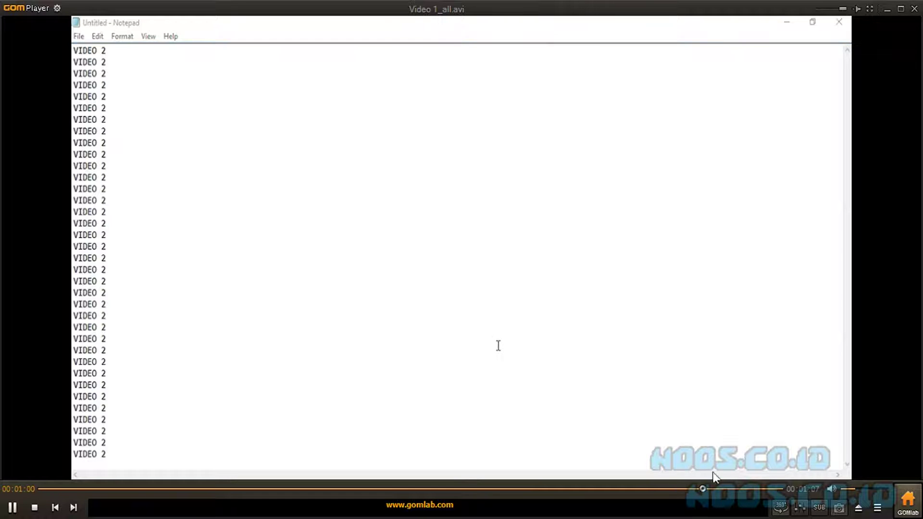
Step: Skim the playing Video 1_all.avi by skipping near its end, back to the start, and past the middle
left_click(709, 489)
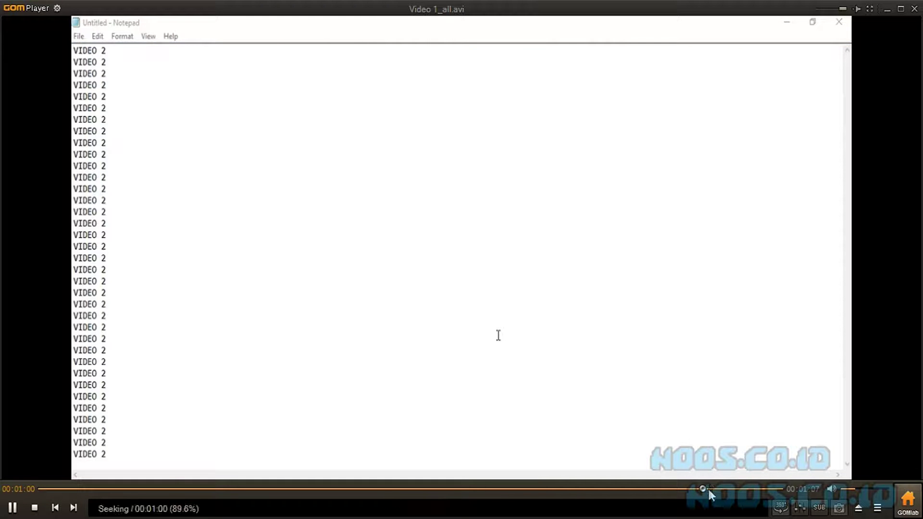
left_click(41, 489)
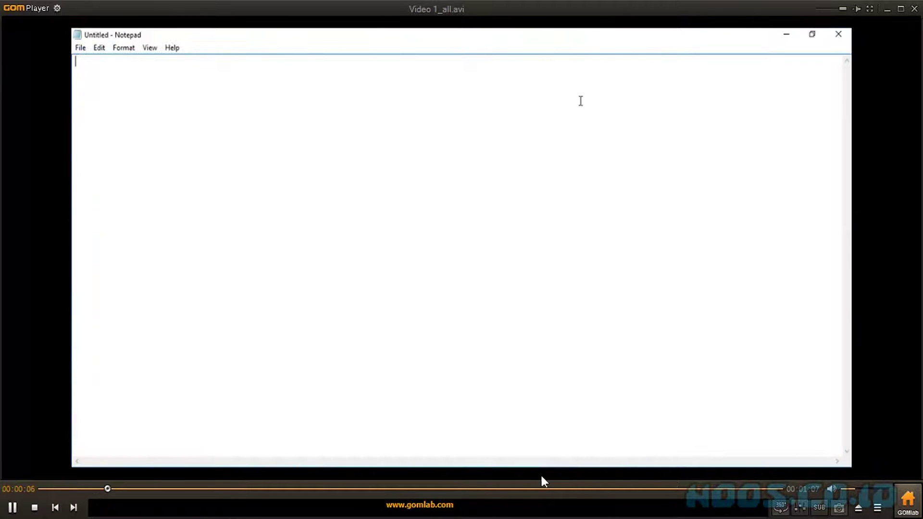
left_click(552, 489)
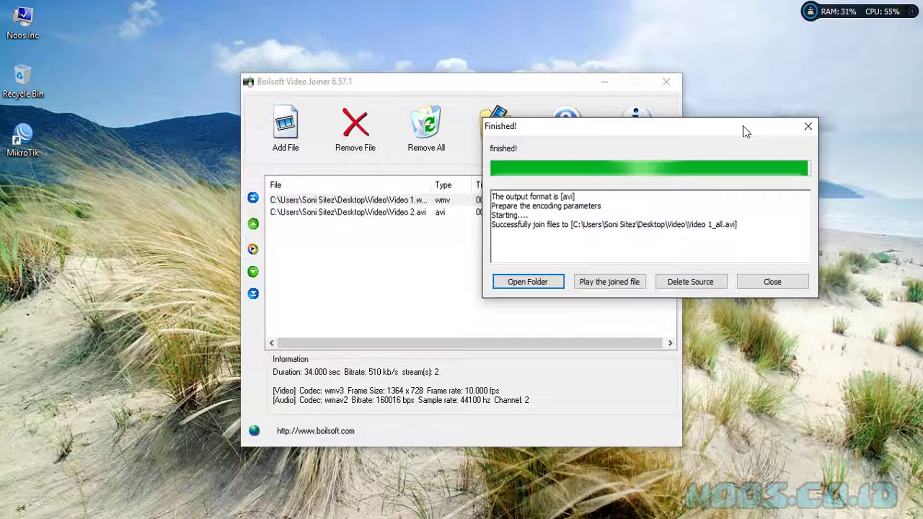
Step: Close the finished joining dialog and Boilsoft Video Joiner, and open the desktop's Video folder
left_click(780, 284)
left_click(671, 88)
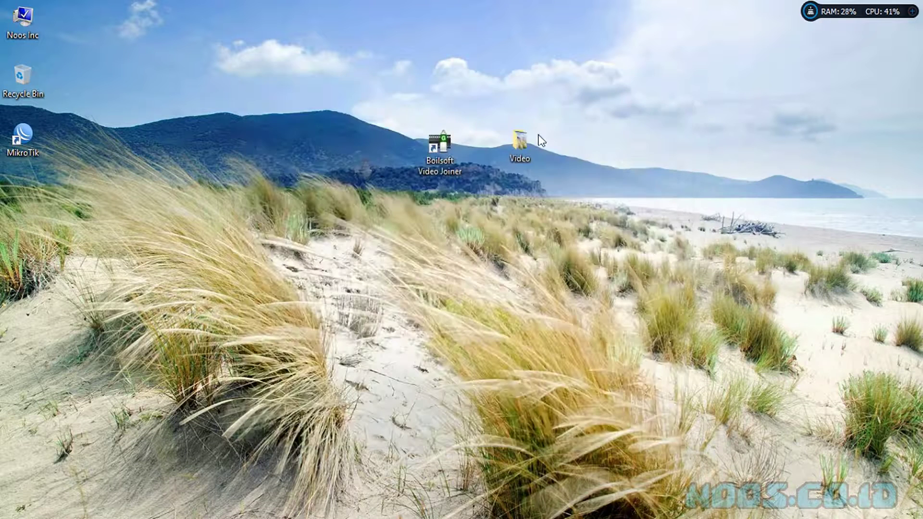
double_click(520, 152)
Step: Play the source clips Video 1.wmv and Video 2.avi one after the other, closing the player after each
left_click(151, 154)
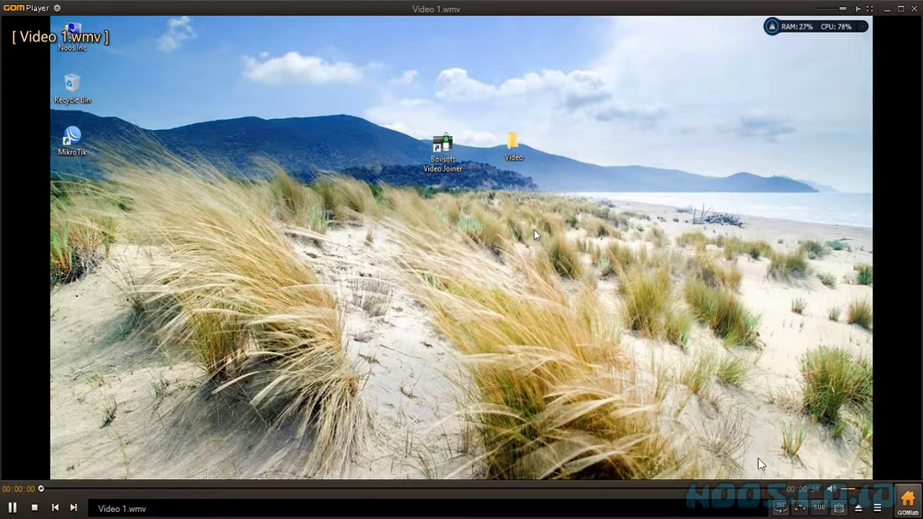
left_click(736, 488)
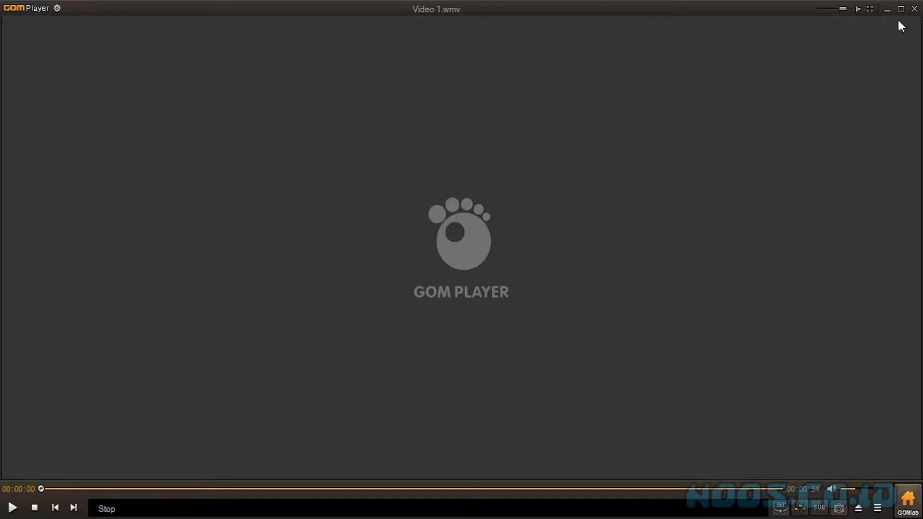
left_click(914, 8)
double_click(290, 165)
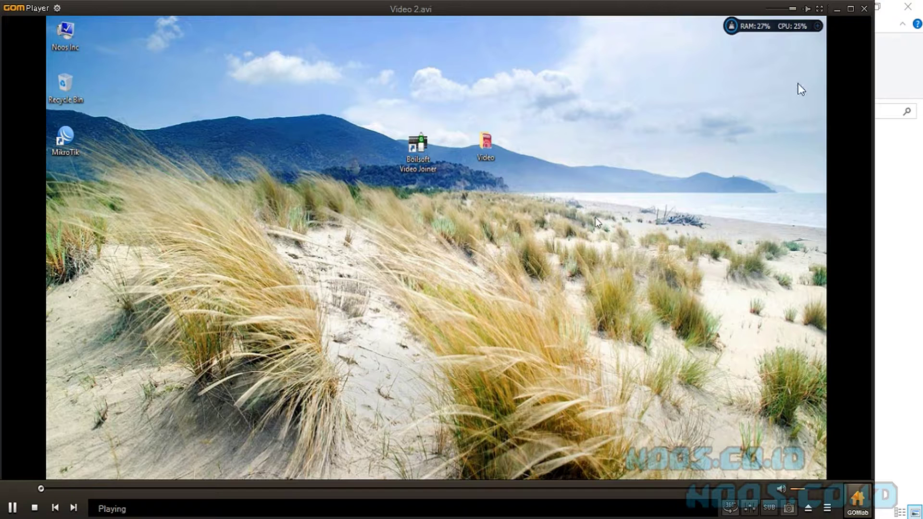
left_click(850, 9)
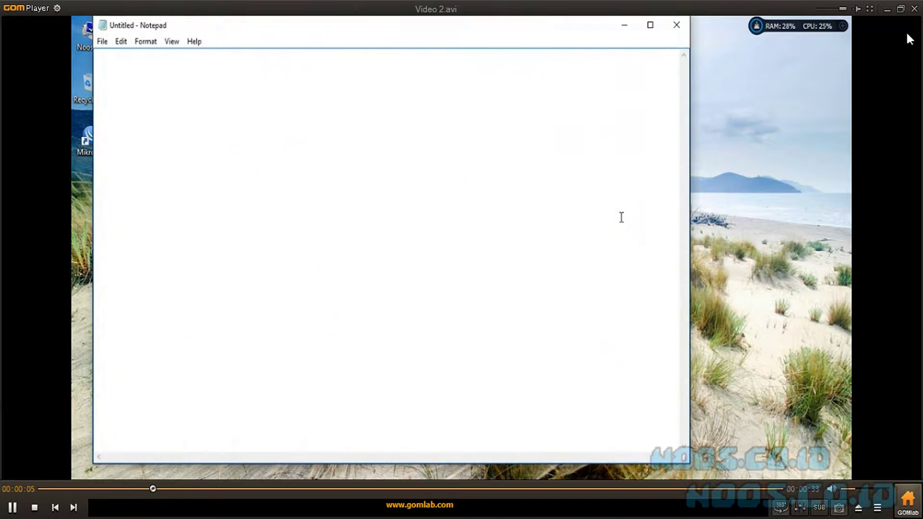
left_click(914, 9)
Step: Rename the merged file Video 1_all.avi as hasil.avi and play it, skipping ahead to 00:00:54 in the second clip
left_click(238, 158)
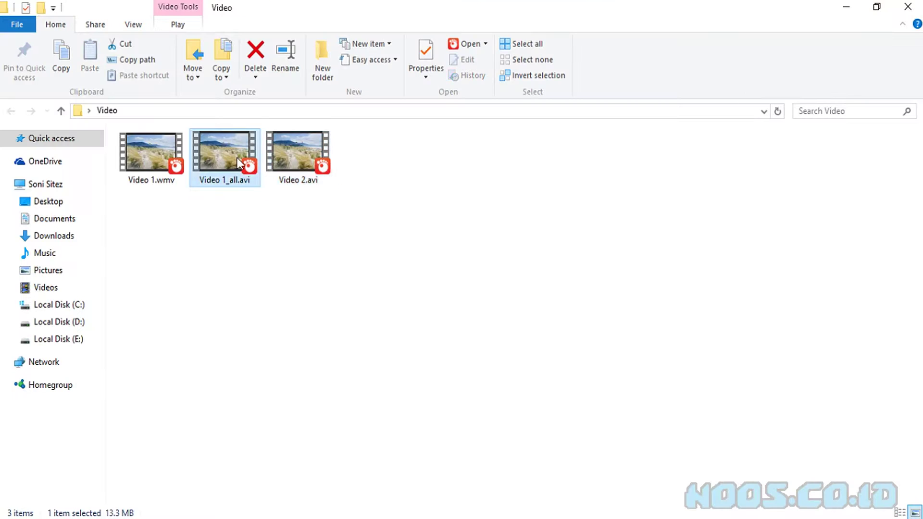
left_click(222, 181)
type("hasil.avi")
key("Return")
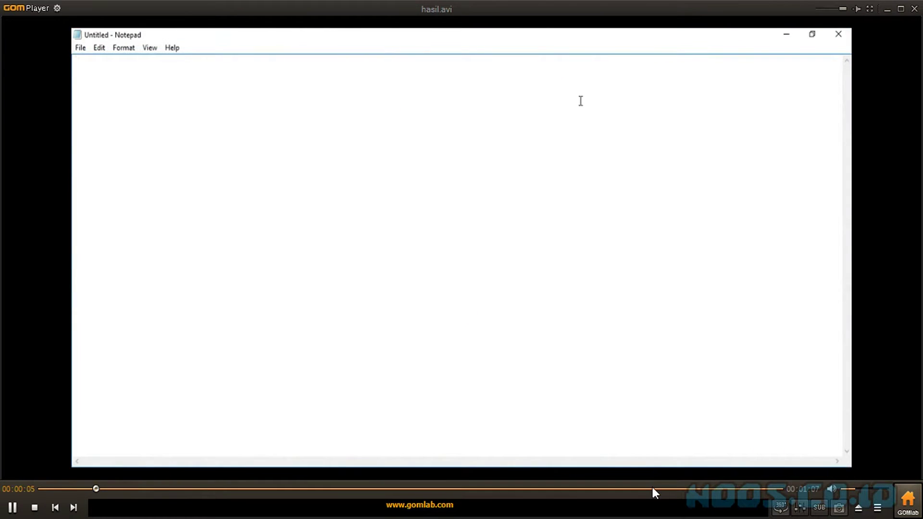
left_click(650, 486)
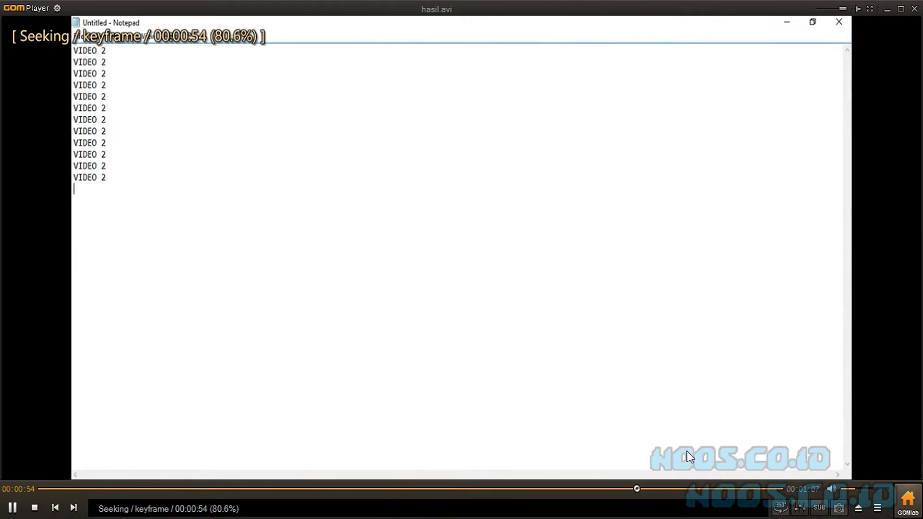